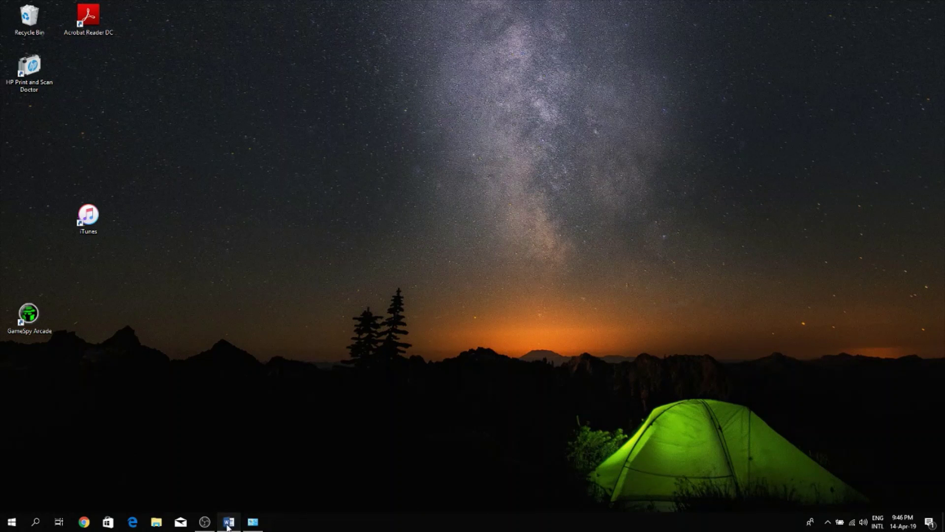
Step: Check which printers Word's Print page lists, then minimize Word to the desktop
{"action": "left_click", "coordinate": [229, 521]}
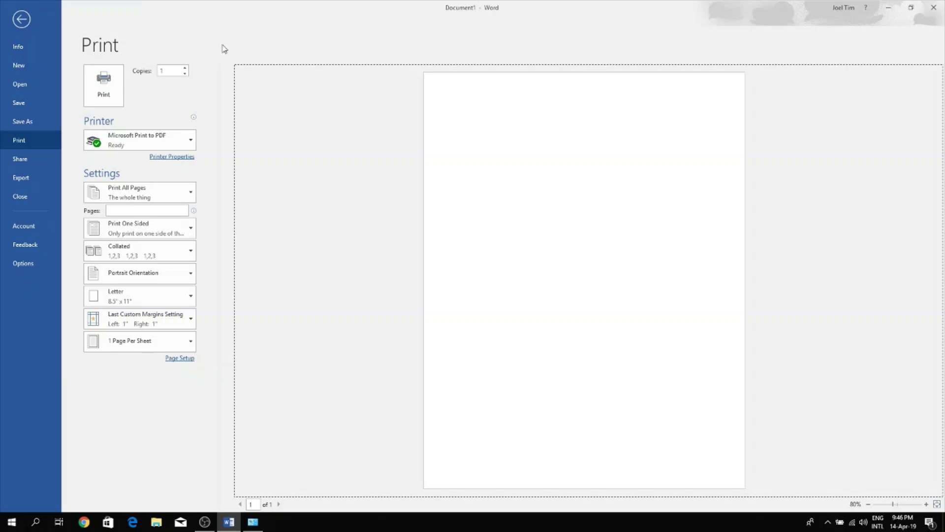
{"action": "left_click", "coordinate": [188, 143]}
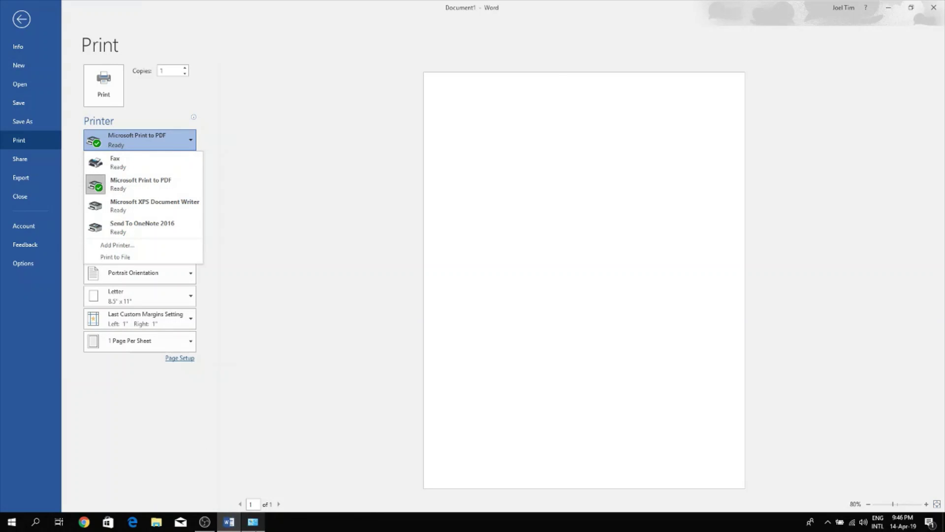
{"action": "left_click", "coordinate": [252, 521]}
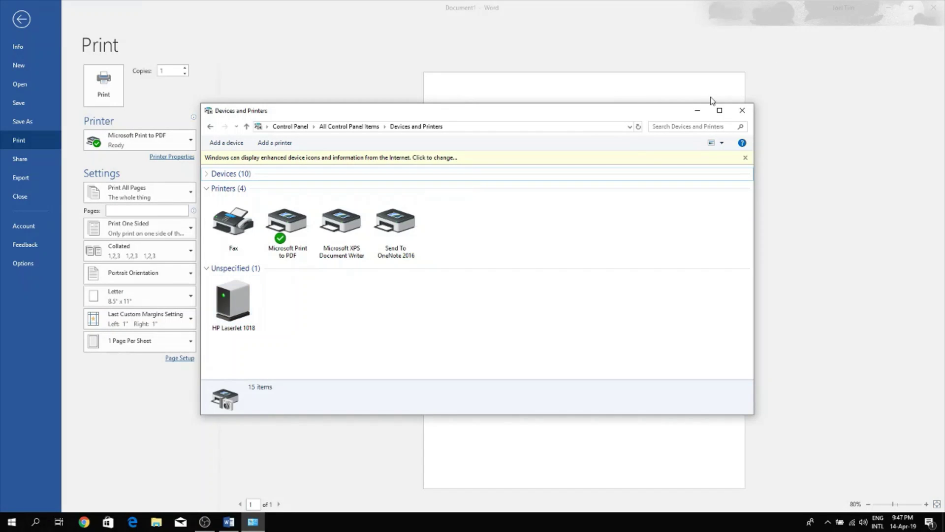
{"action": "left_click", "coordinate": [697, 111]}
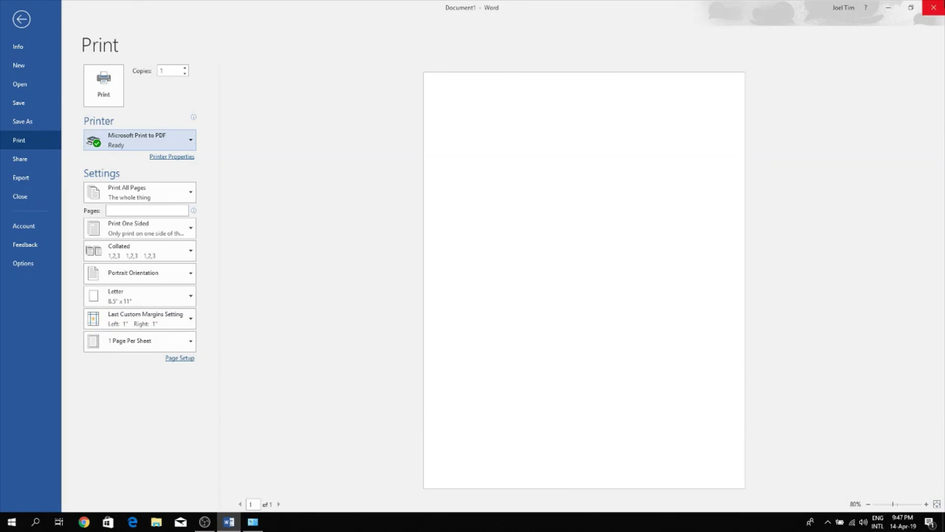
{"action": "left_click", "coordinate": [891, 7]}
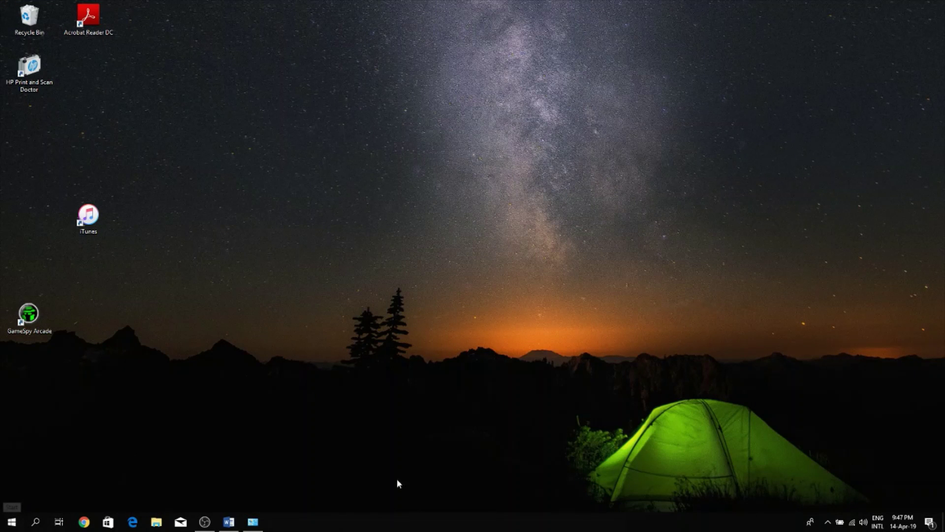
Step: Close the Devices and Printers window and search the Start menu for 'cont'
{"action": "left_click", "coordinate": [252, 521]}
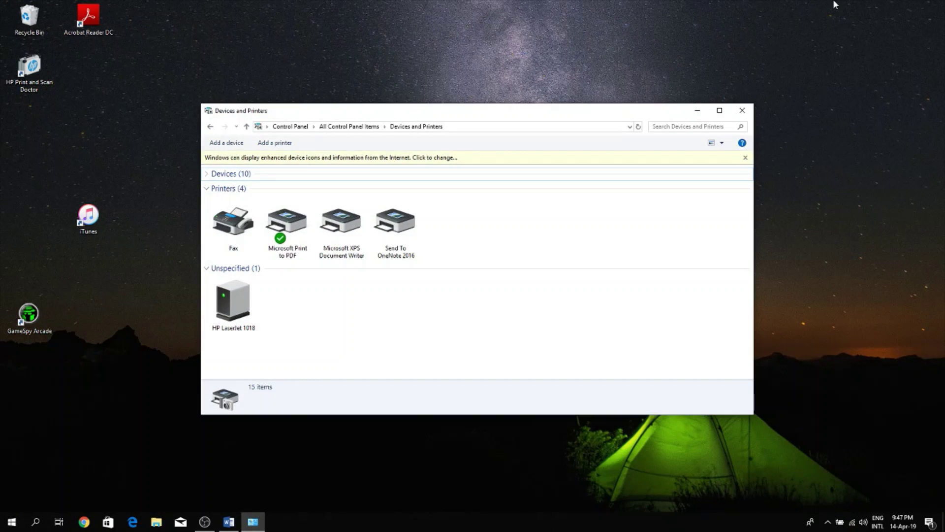
{"action": "left_click", "coordinate": [742, 111]}
{"action": "left_click", "coordinate": [19, 527]}
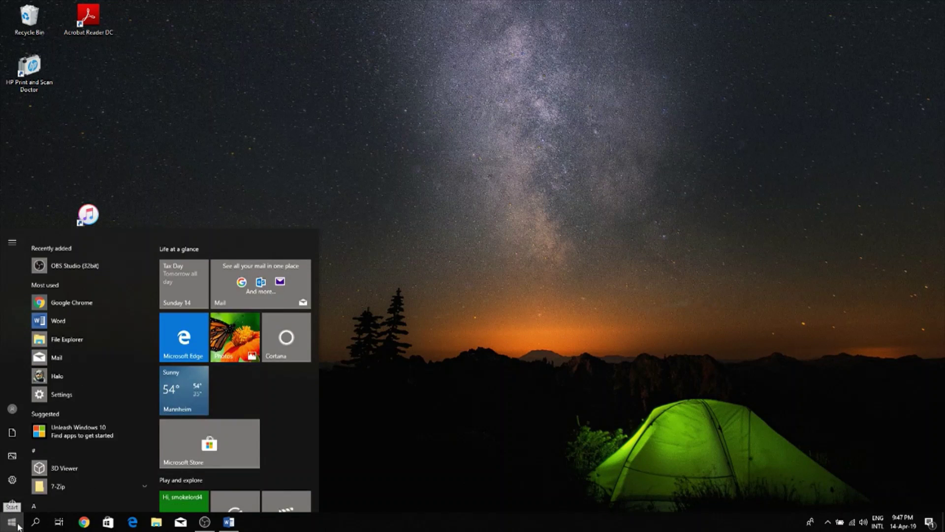
{"action": "type", "text": "cont"}
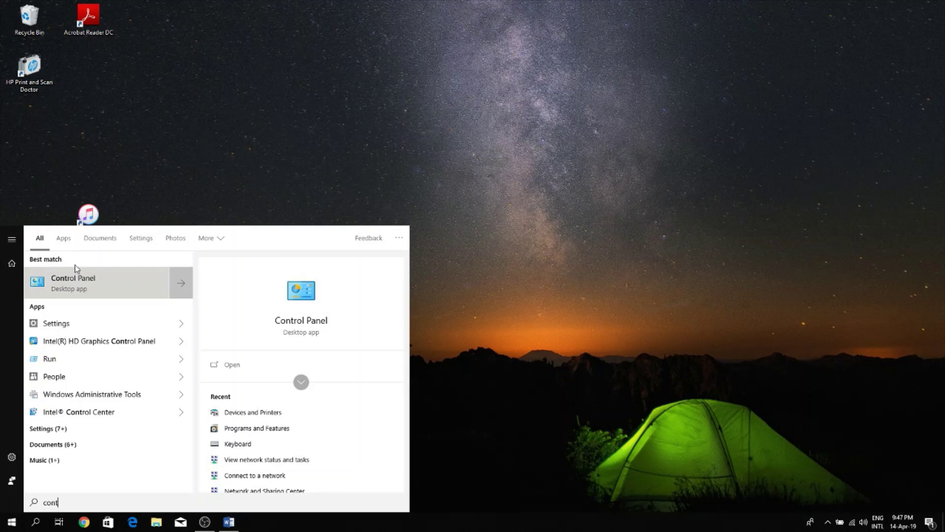
Step: Open Control Panel from the search results and go to Devices and Printers
{"action": "left_click", "coordinate": [77, 282]}
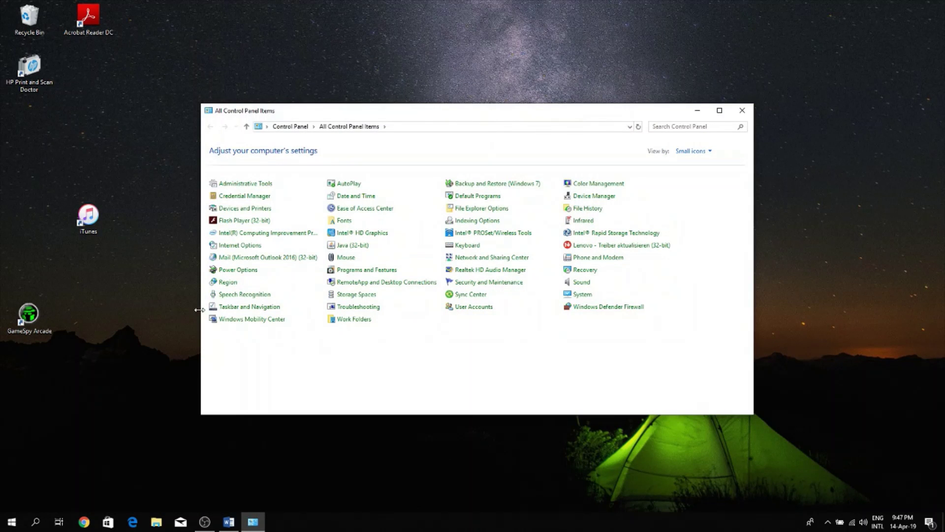
{"action": "left_click", "coordinate": [247, 209]}
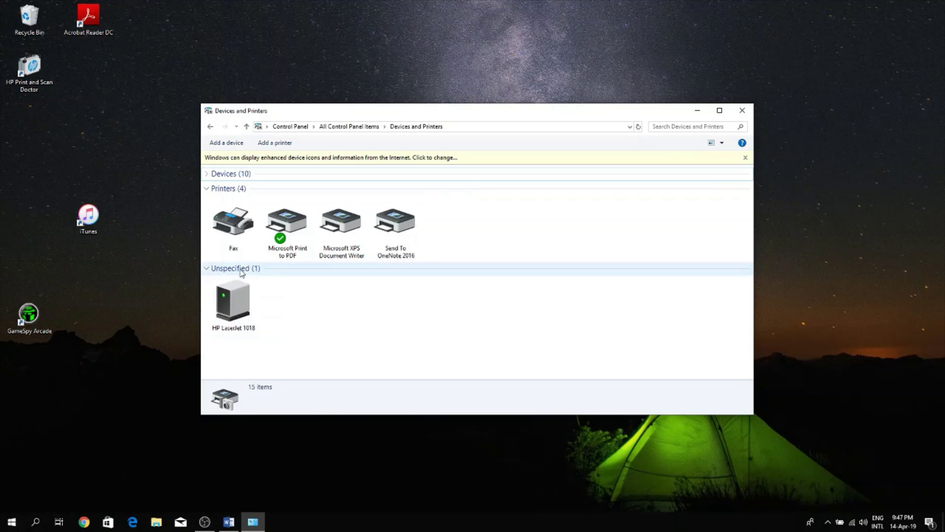
Step: Begin adding a printer, mark it as not listed, and choose a local printer with manual settings
{"action": "left_click", "coordinate": [277, 144]}
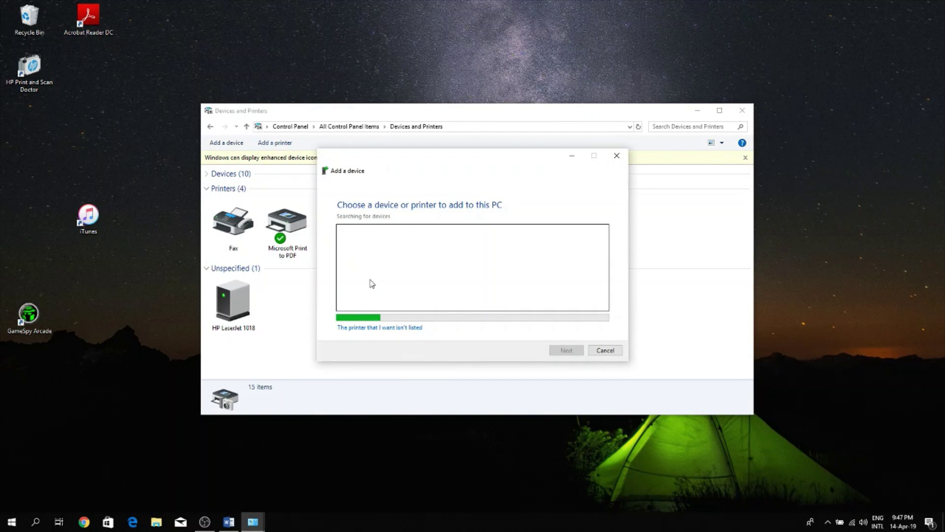
{"action": "left_click", "coordinate": [347, 329]}
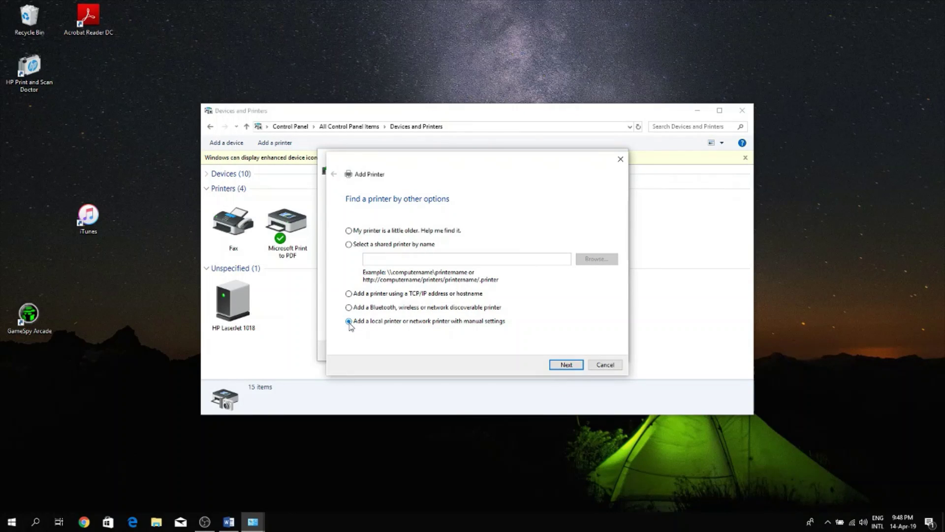
{"action": "left_click", "coordinate": [349, 321]}
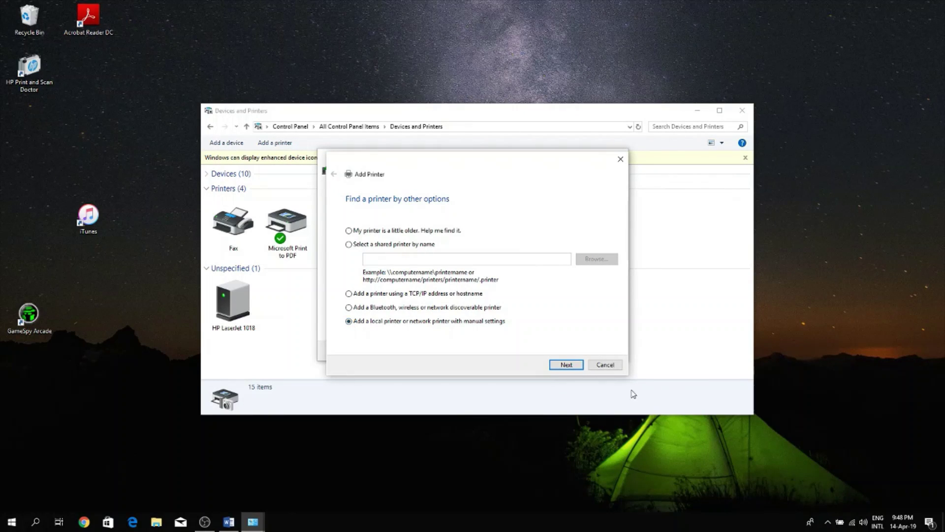
Step: Assign the existing USB001 (Virtueller Druckerport für USB) port to the new printer
{"action": "left_click", "coordinate": [567, 366]}
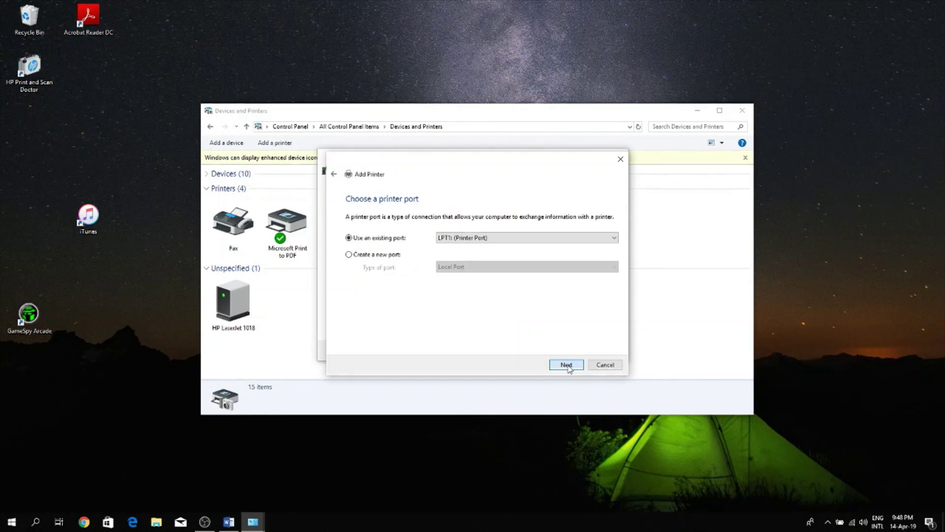
{"action": "left_click", "coordinate": [615, 239]}
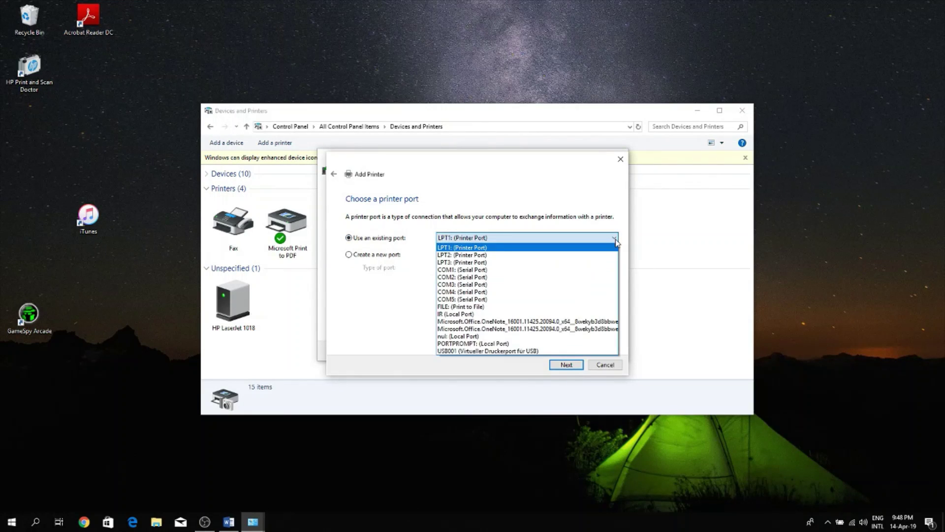
{"action": "left_click", "coordinate": [467, 351]}
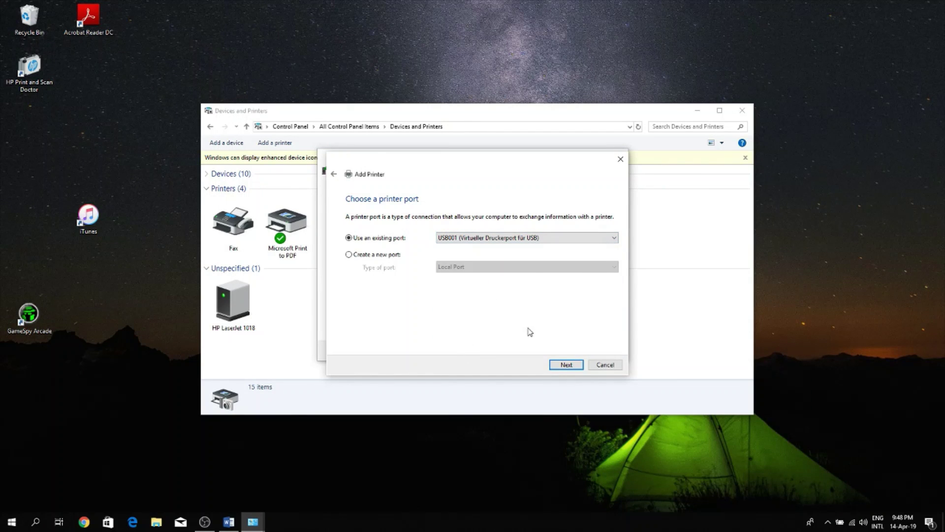
{"action": "left_click", "coordinate": [563, 368]}
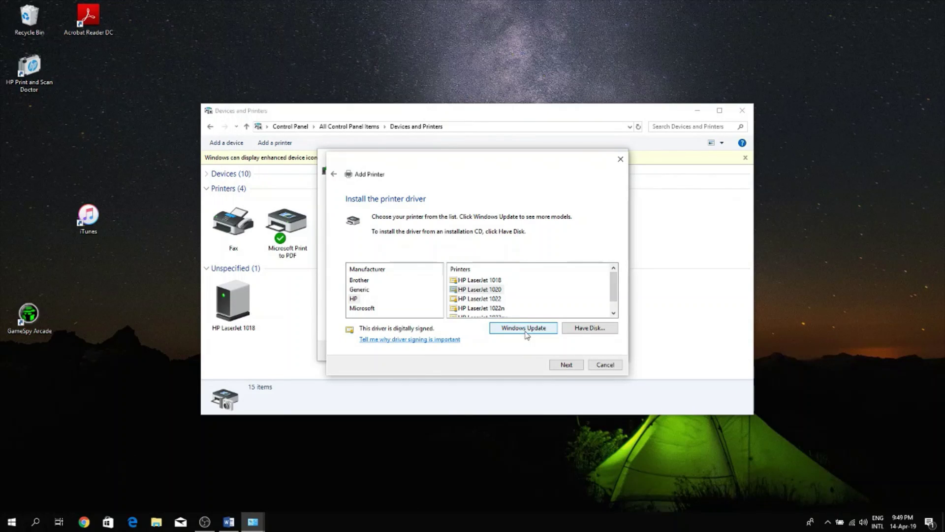
Step: Select manufacturer HP and the HP LaserJet 1018 driver, then continue
{"action": "left_click", "coordinate": [355, 300]}
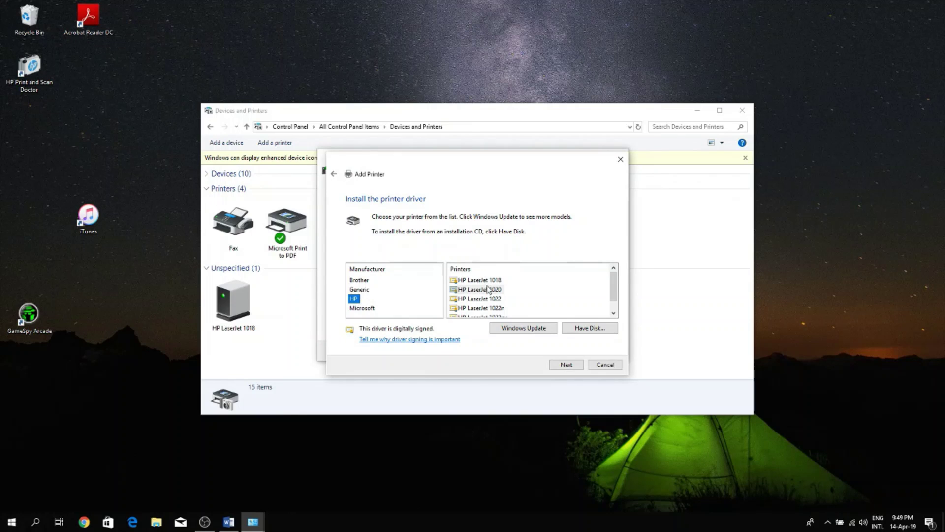
{"action": "scroll", "coordinate": [545, 296], "scroll_direction": "down", "scroll_amount": 1}
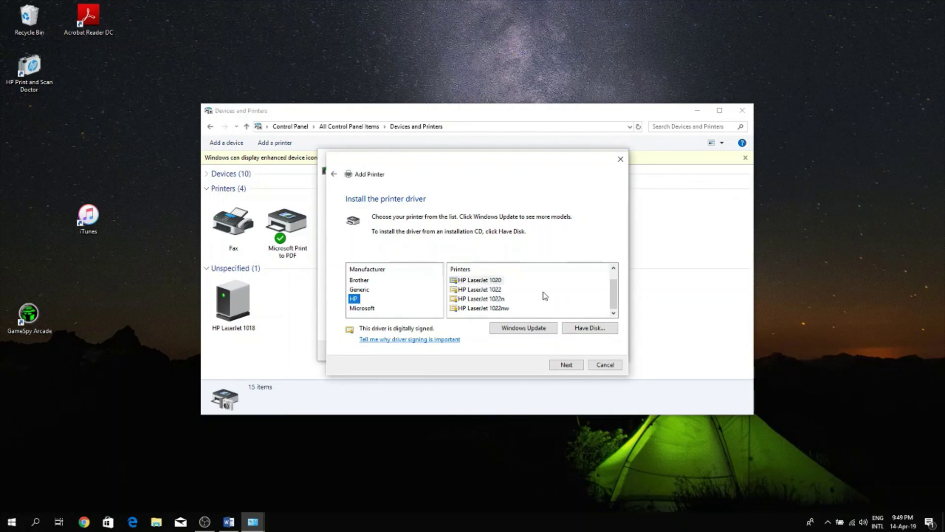
{"action": "scroll", "coordinate": [544, 295], "scroll_direction": "up", "scroll_amount": 1}
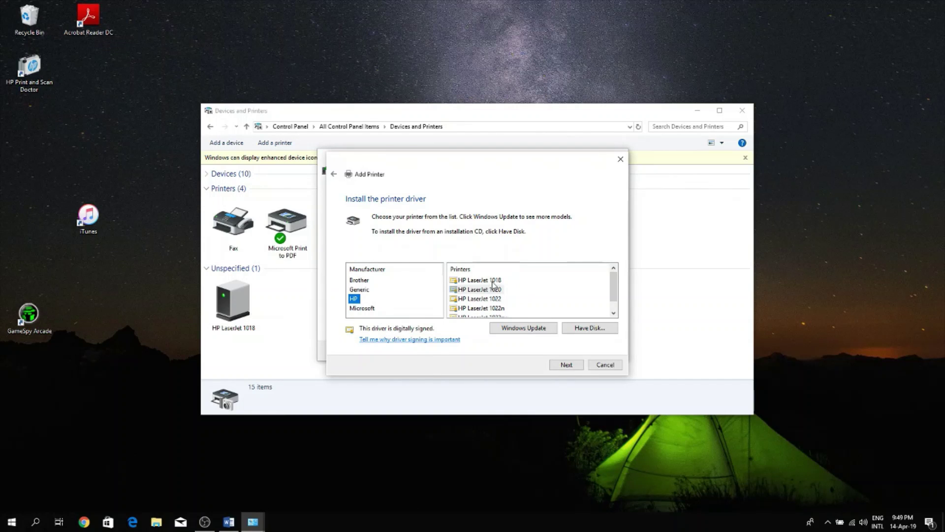
{"action": "left_click", "coordinate": [493, 281]}
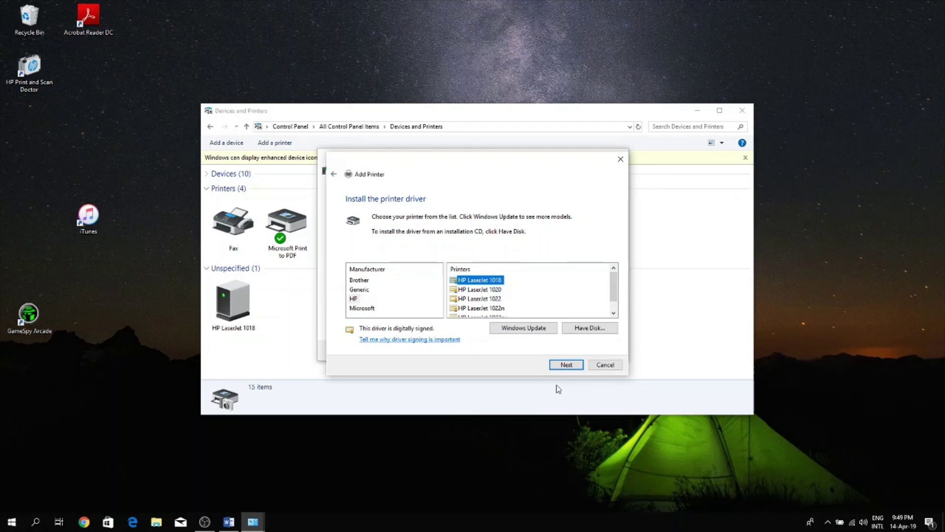
{"action": "left_click", "coordinate": [561, 365]}
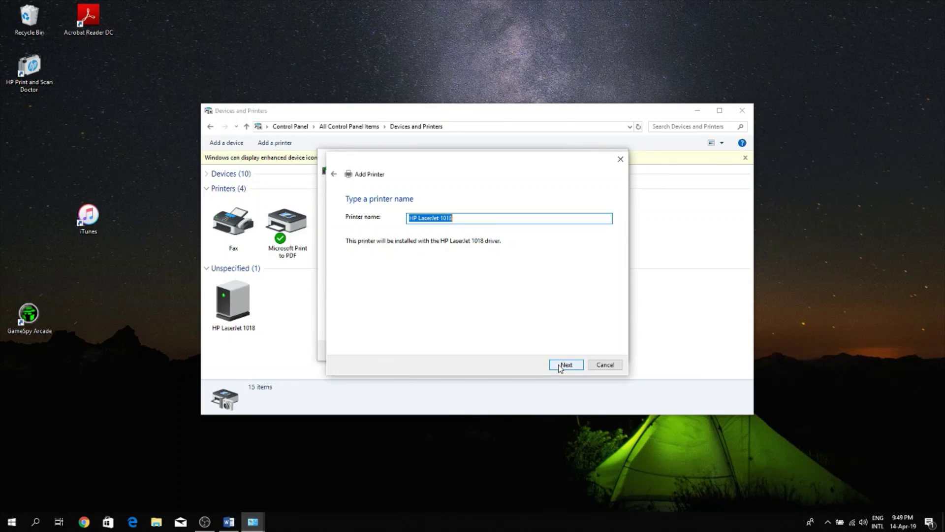
Step: Go back, pick the HP LaserJet 1020 driver instead, and keep the currently installed driver
{"action": "left_click", "coordinate": [334, 175]}
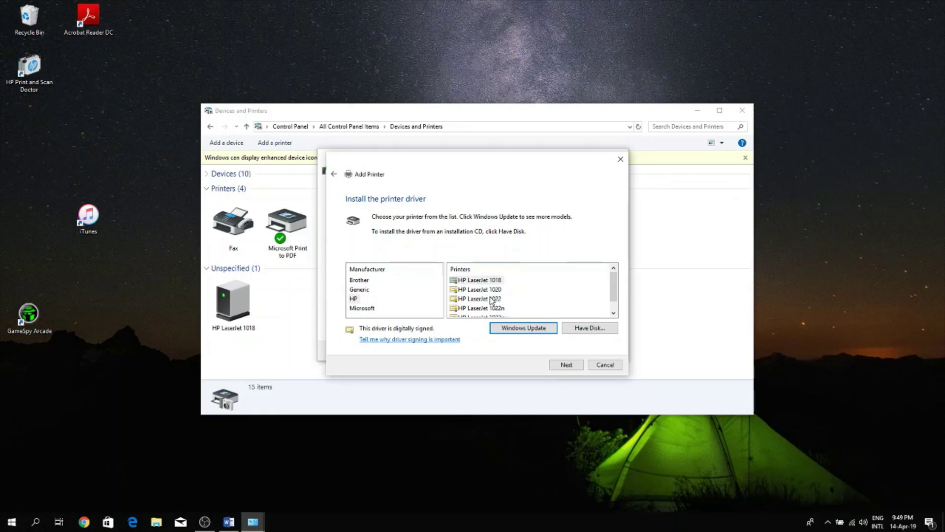
{"action": "left_click", "coordinate": [477, 291]}
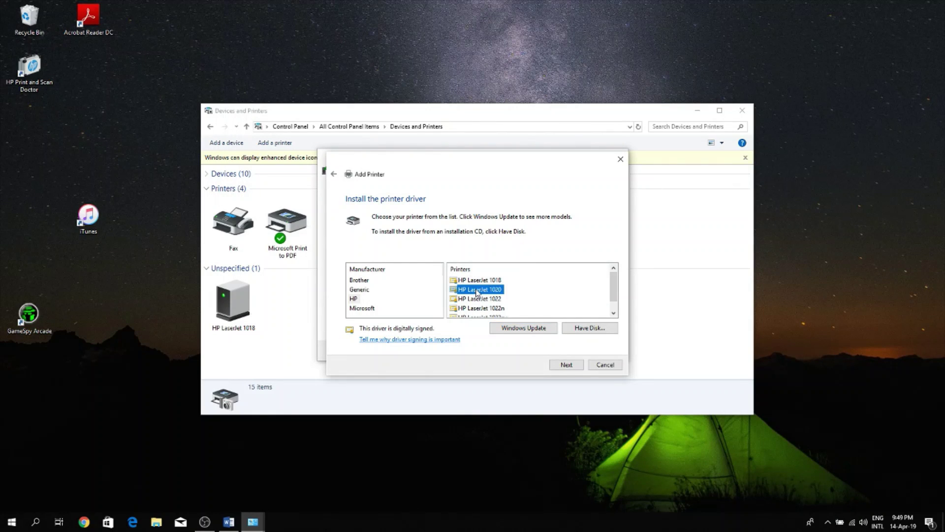
{"action": "left_click", "coordinate": [566, 365]}
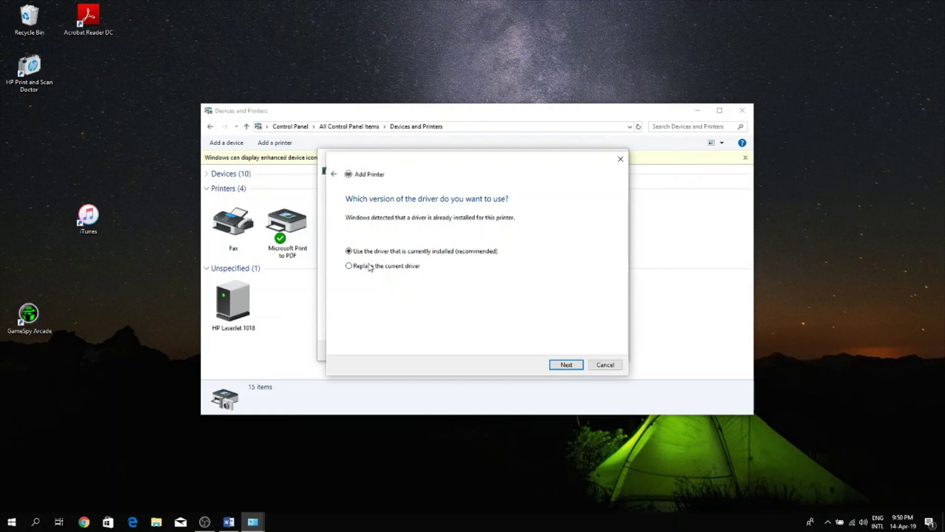
{"action": "left_click", "coordinate": [568, 365]}
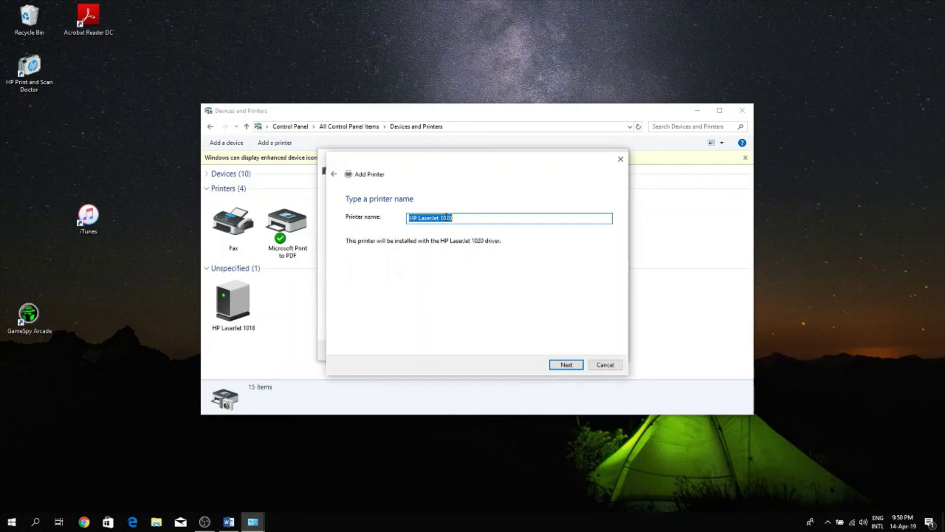
Step: Change the printer name from HP LaserJet 1020 to HP LaserJet 1018 and install it
{"action": "left_click", "coordinate": [456, 220]}
{"action": "key", "text": "BackSpace"}
{"action": "type", "text": "8"}
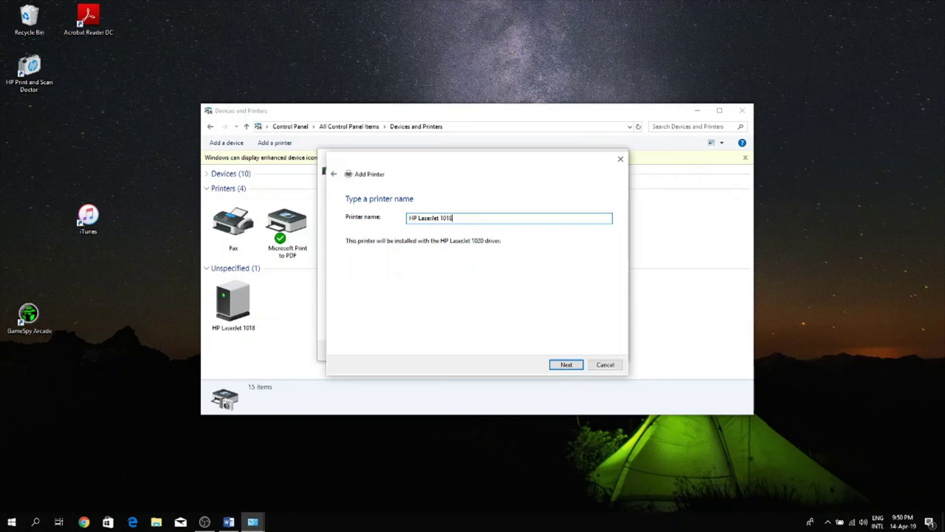
{"action": "left_click", "coordinate": [574, 368]}
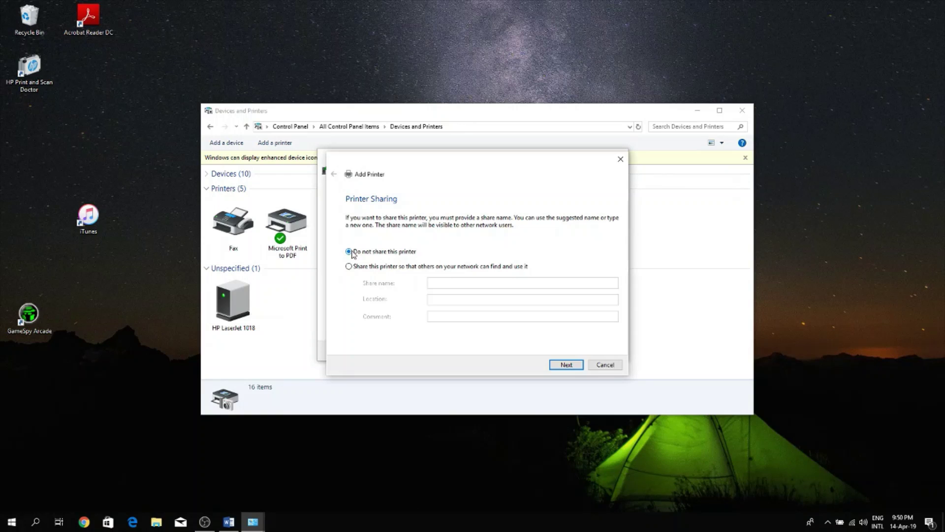
Step: Leave the printer unshared, print a test page, and finish with it as default
{"action": "left_click", "coordinate": [566, 365]}
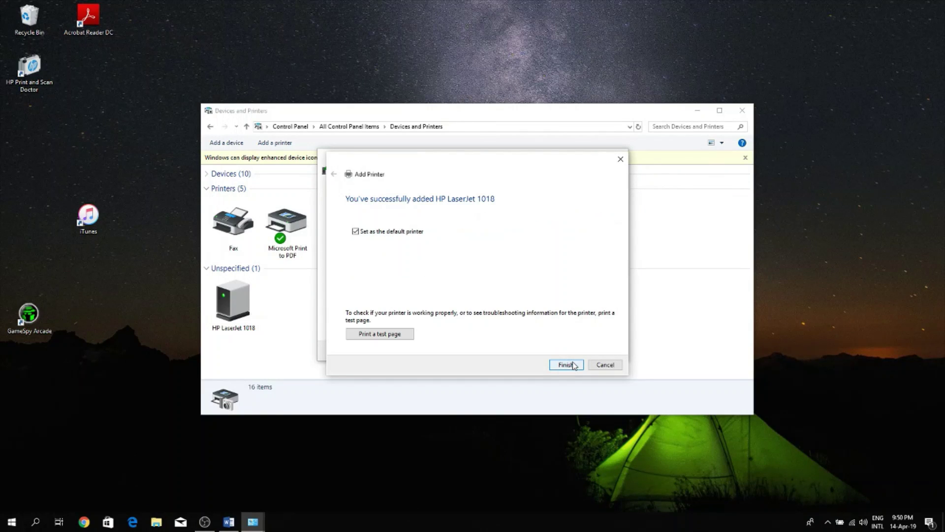
{"action": "left_click", "coordinate": [399, 335]}
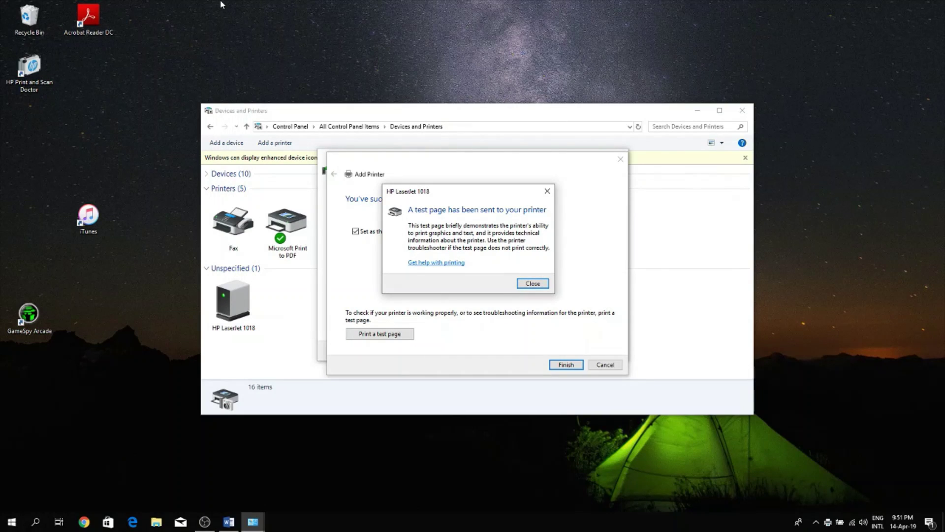
{"action": "left_click", "coordinate": [533, 283]}
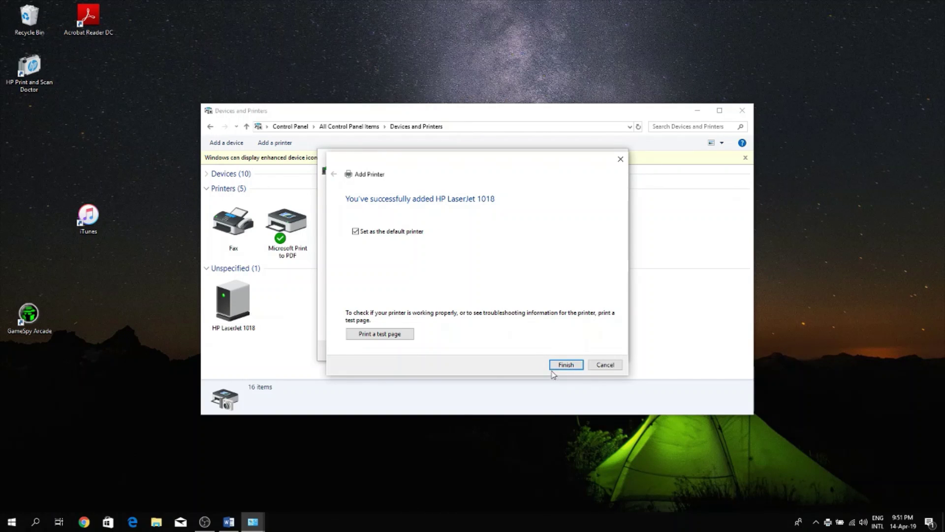
{"action": "left_click", "coordinate": [566, 365]}
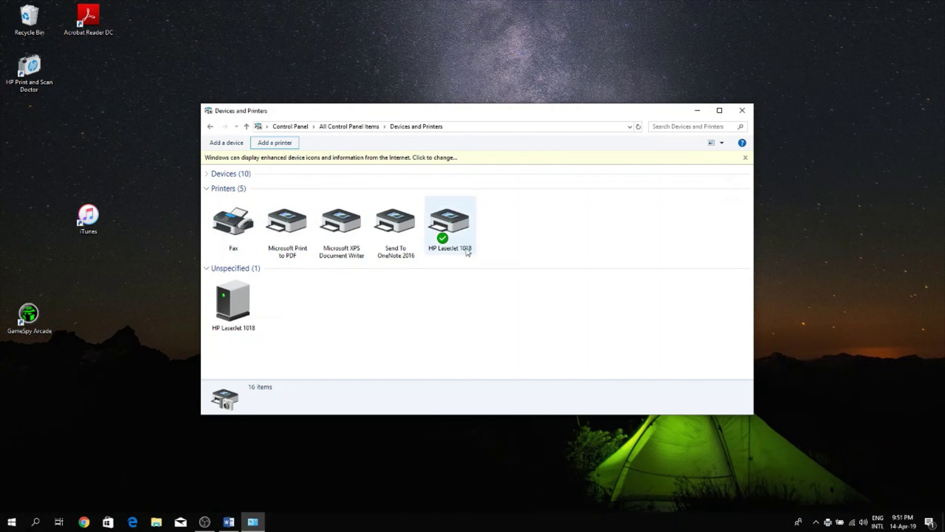
Step: View HP LaserJet 1018's details to confirm it is default, then close Devices and Printers
{"action": "left_click", "coordinate": [470, 249]}
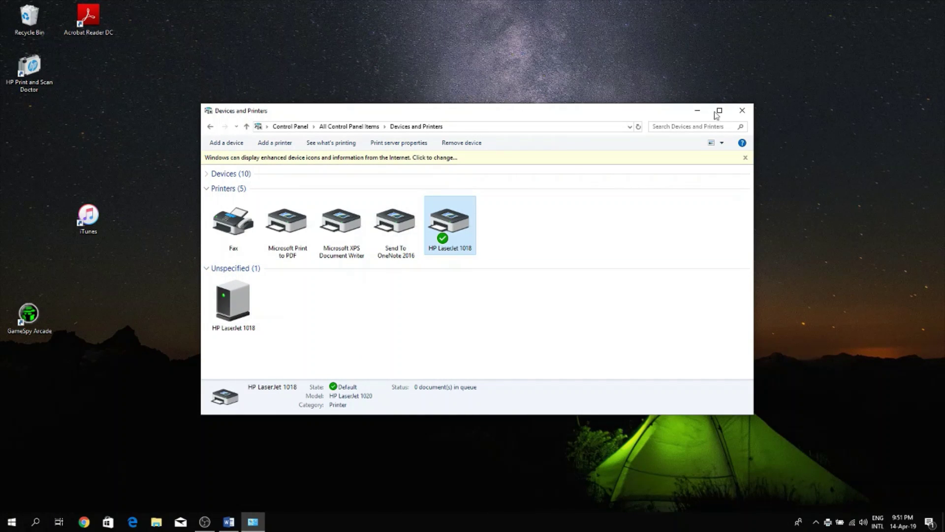
{"action": "left_click", "coordinate": [742, 112]}
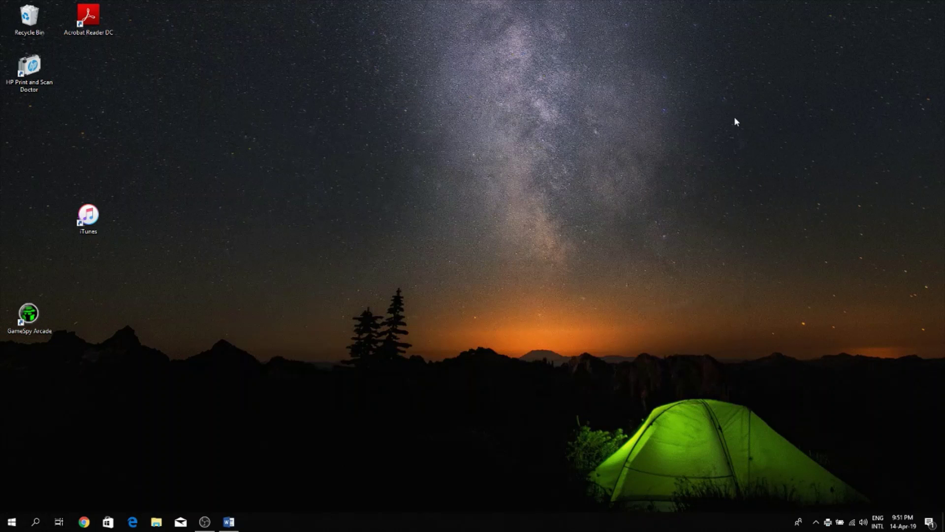
Step: Confirm HP LaserJet 1018 is selected in Word's Printer list, then exit Word
{"action": "left_click", "coordinate": [231, 522]}
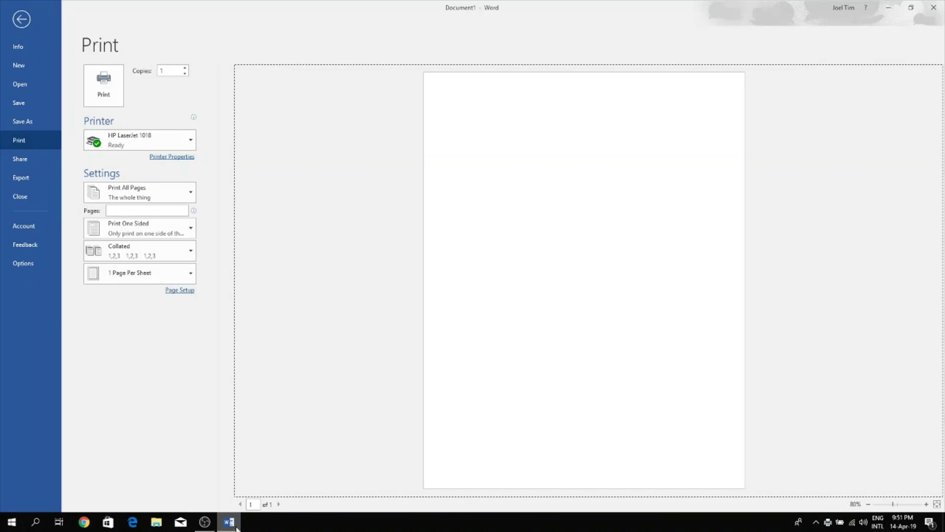
{"action": "left_click", "coordinate": [190, 141]}
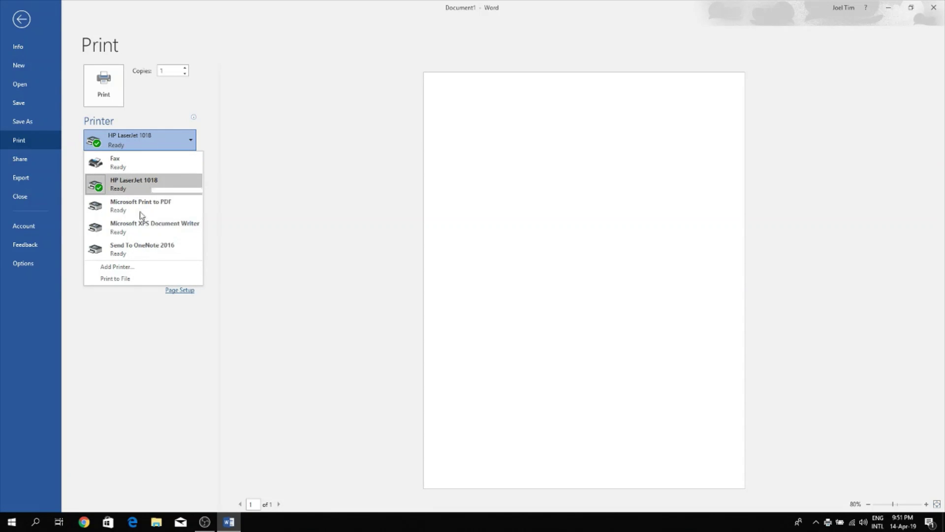
{"action": "left_click", "coordinate": [138, 369]}
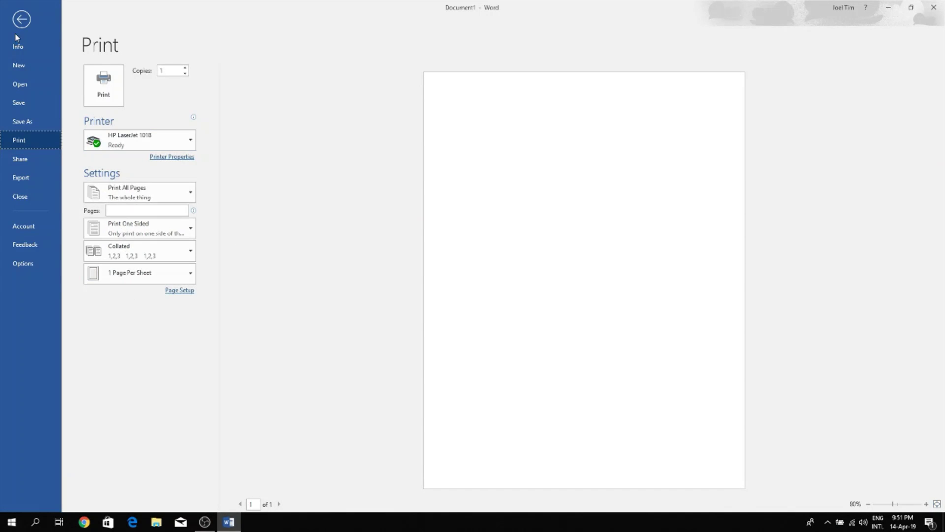
{"action": "left_click", "coordinate": [22, 20]}
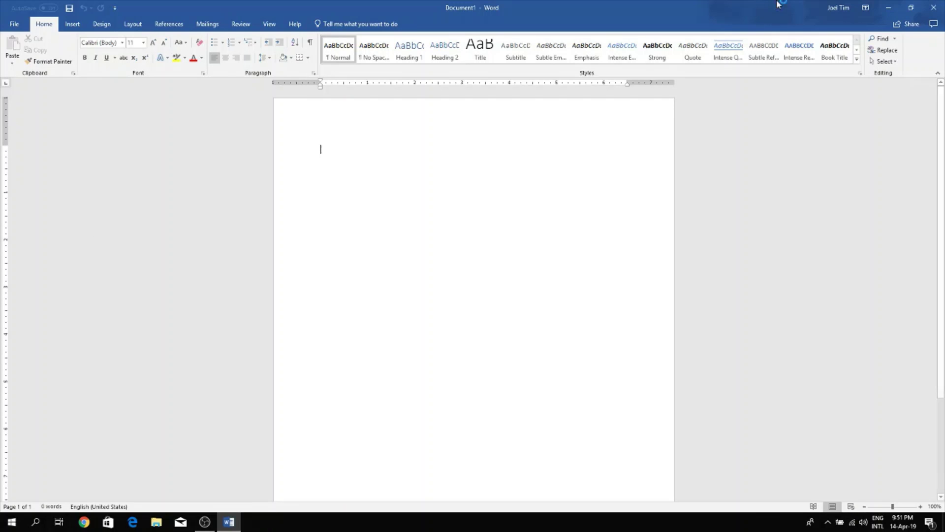
{"action": "left_click", "coordinate": [933, 8]}
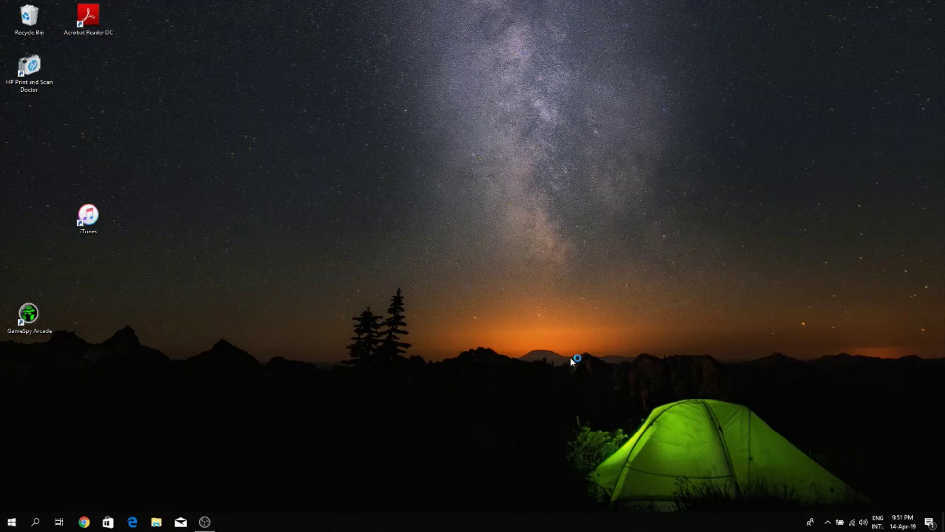